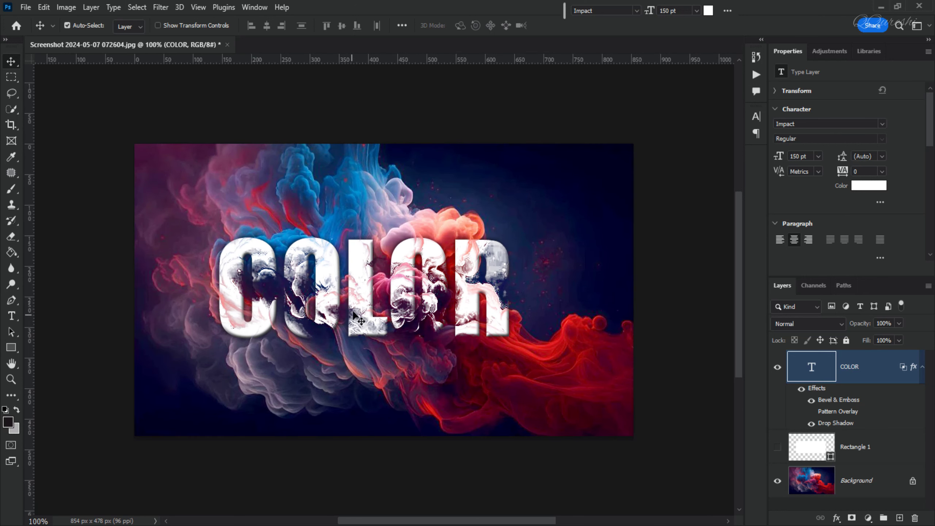
Step: Move the COLOR text around over the smoke image to preview how it blends with different areas
mouse_move(361, 265)
mouse_down()
mouse_move(397, 242)
mouse_move(357, 262)
mouse_move(372, 245)
mouse_move(366, 271)
mouse_move(359, 238)
mouse_move(372, 231)
mouse_move(354, 227)
mouse_move(362, 235)
mouse_move(372, 221)
mouse_move(383, 262)
mouse_move(372, 272)
mouse_move(360, 257)
mouse_move(370, 238)
mouse_move(380, 255)
mouse_move(321, 261)
mouse_move(381, 252)
mouse_move(377, 324)
mouse_move(386, 245)
mouse_move(375, 269)
mouse_move(357, 254)
mouse_up()
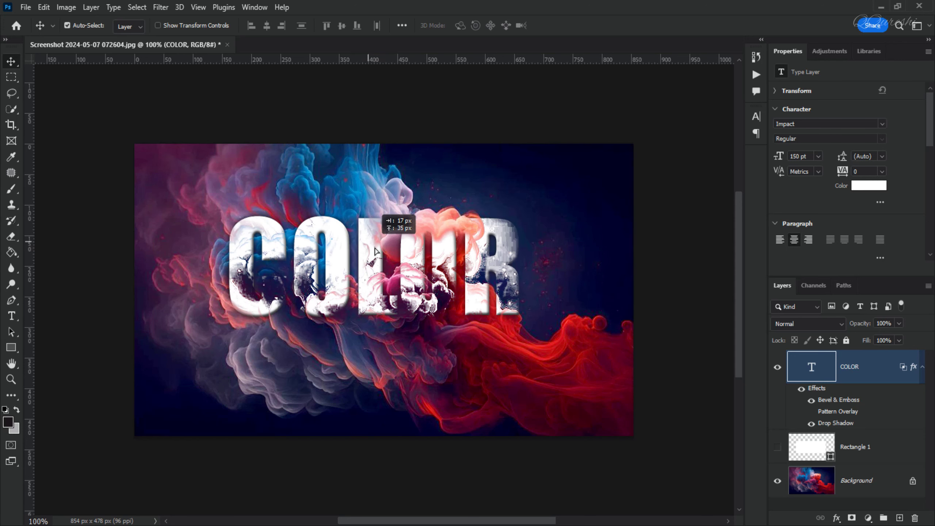
mouse_move(375, 252)
mouse_down()
mouse_move(361, 260)
mouse_move(378, 244)
mouse_move(370, 252)
mouse_move(378, 261)
mouse_up()
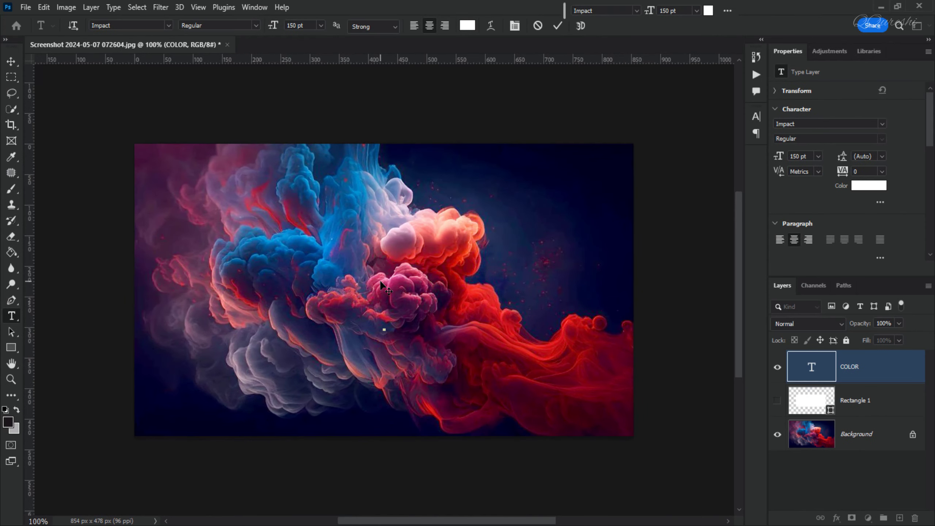
Step: Replace the wording of the text layer with PRIME and commit the edit
text(PRIME)
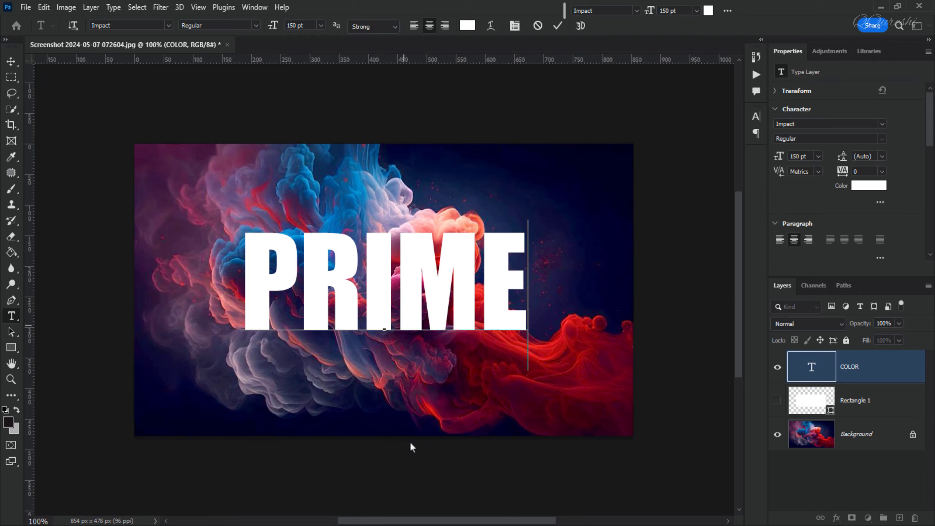
click(813, 366)
key(v)
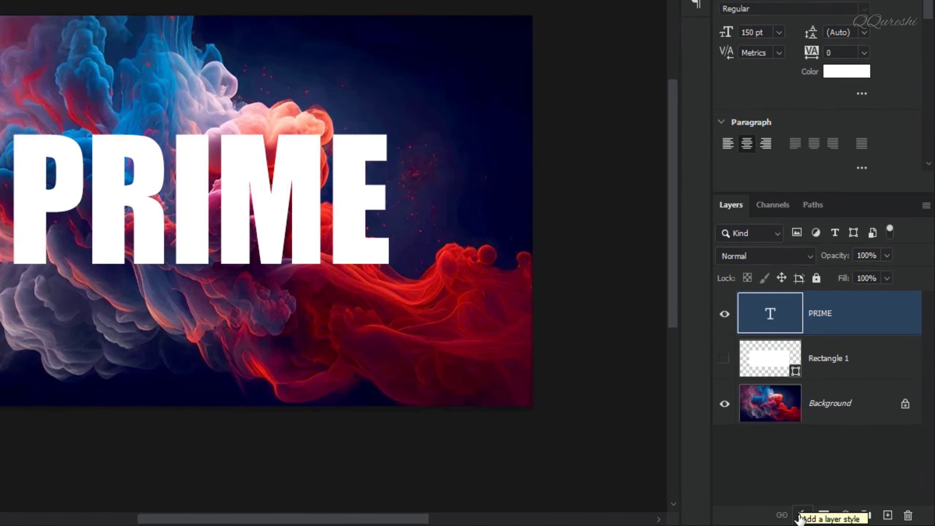
Step: Add a Bevel & Emboss (Inner Bevel, depth 100%, size 5 px, soften 3 px) and a Drop Shadow to the PRIME layer
click(836, 518)
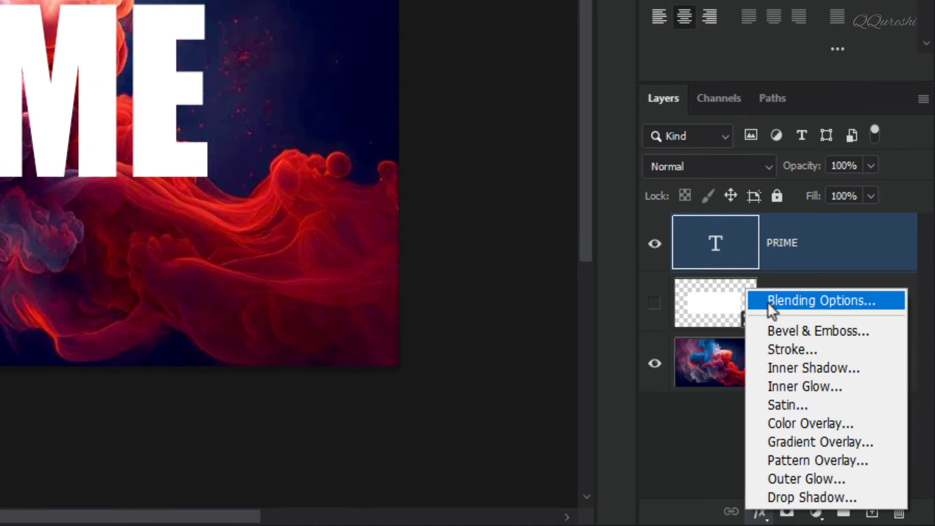
click(724, 245)
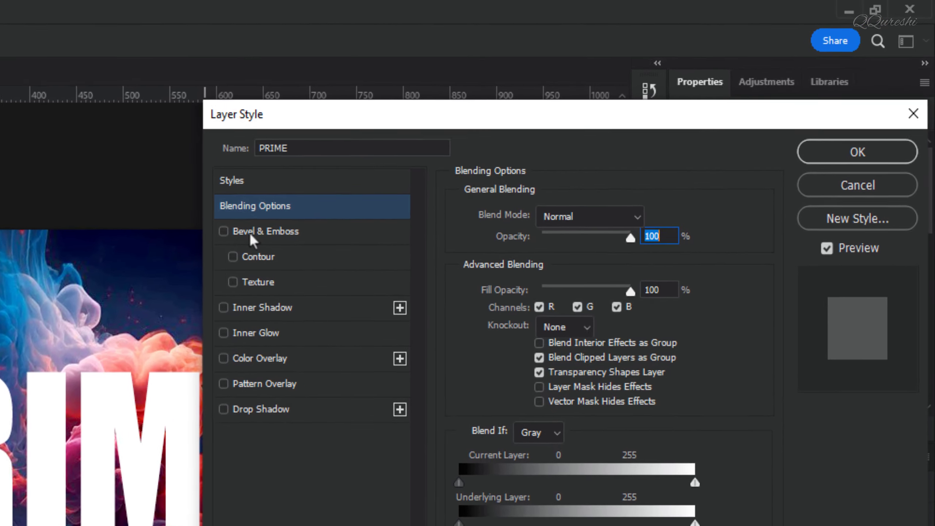
click(254, 240)
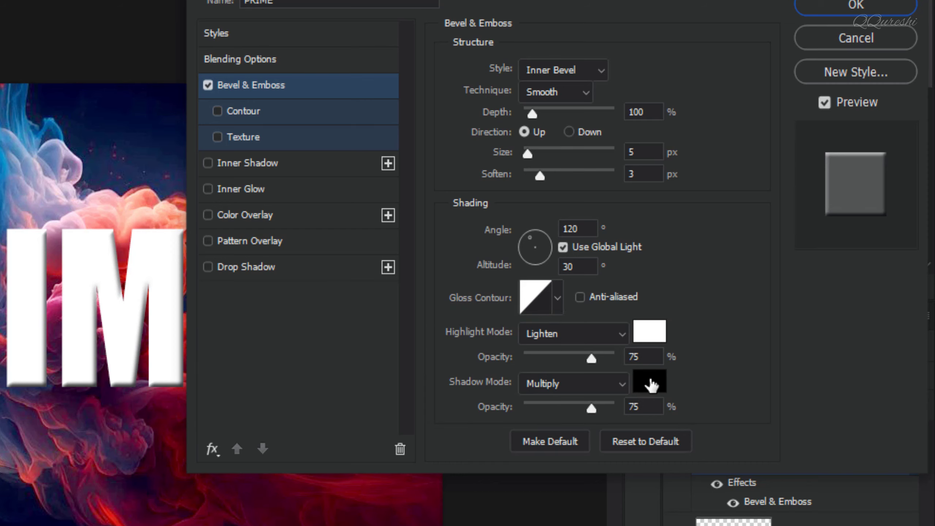
click(241, 269)
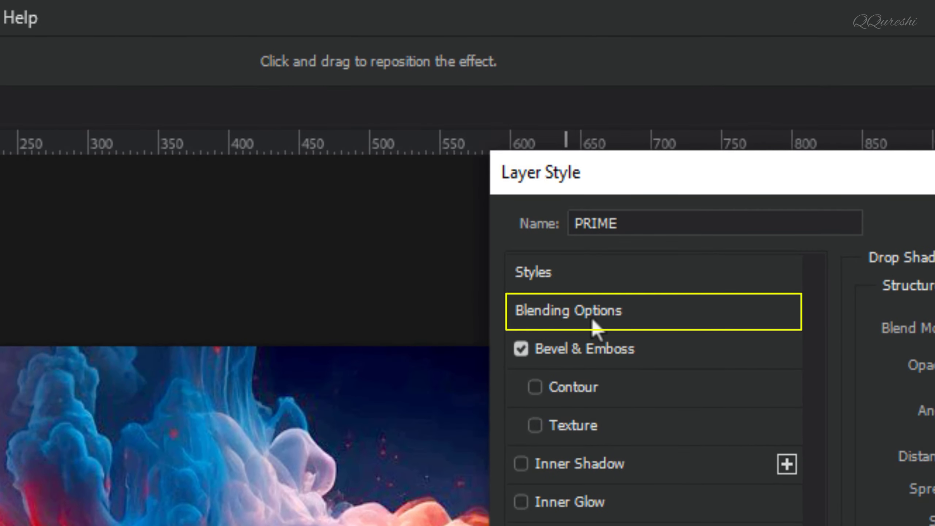
Step: In the Blend If blending options, split the underlying layer's dark threshold to 36 / 52
click(595, 327)
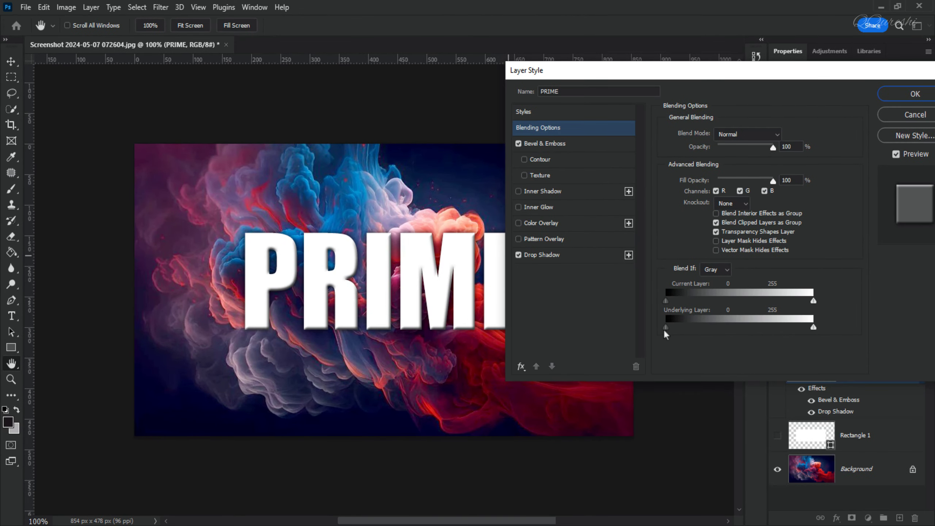
drag(665, 329, 689, 331)
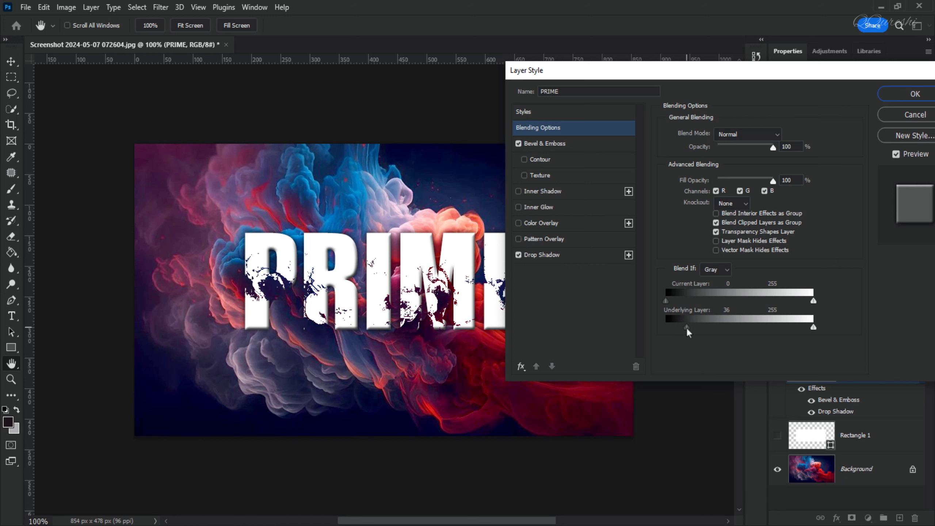
key(alt)
drag(689, 329, 698, 329)
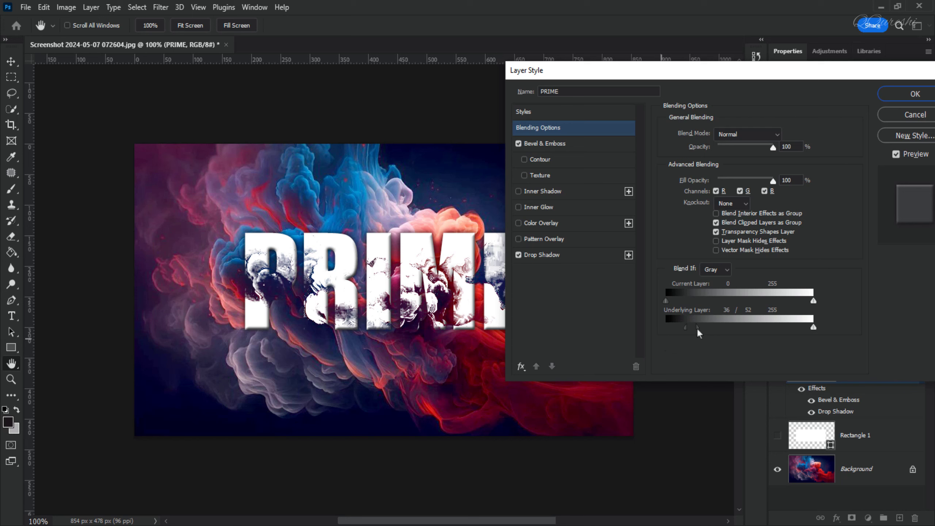
Step: Split the underlying layer's light threshold to 119 / 157 and apply the layer style
drag(814, 332, 745, 329)
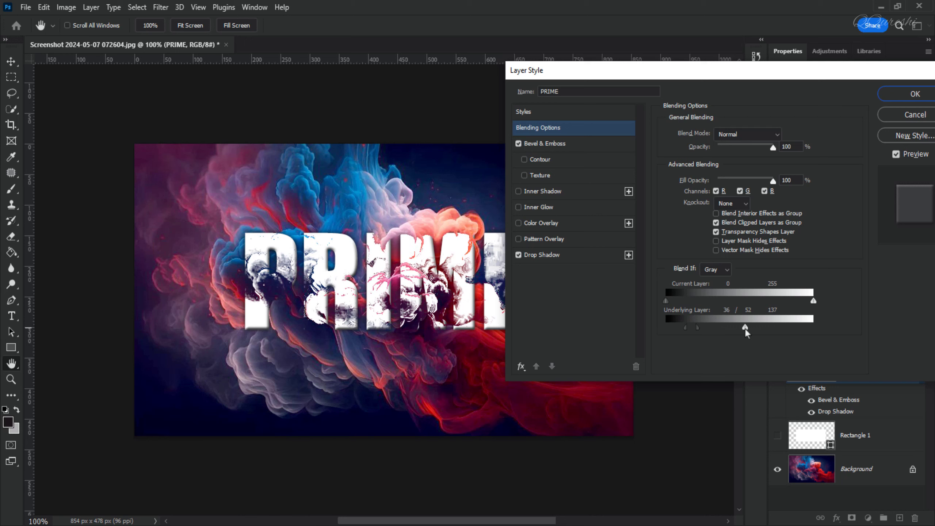
key(alt)
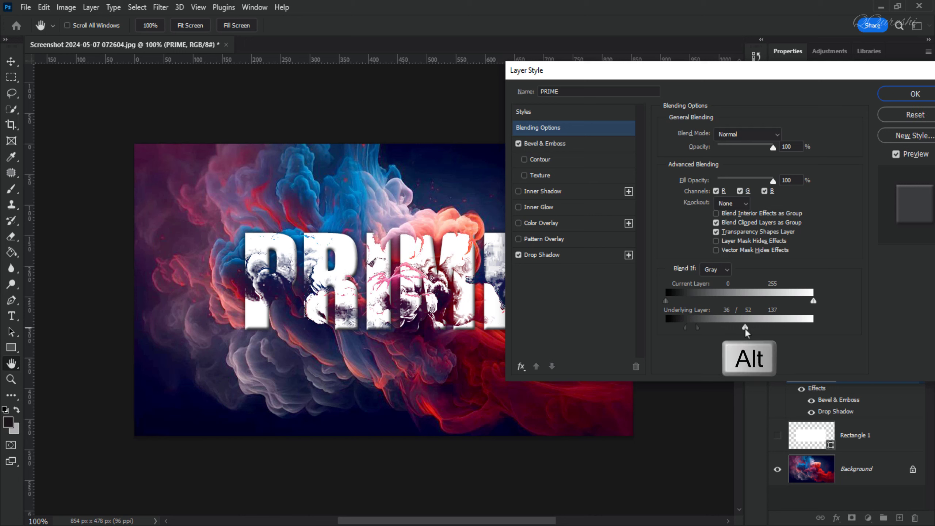
mouse_move(746, 330)
mouse_down()
mouse_move(769, 332)
mouse_move(738, 331)
mouse_up()
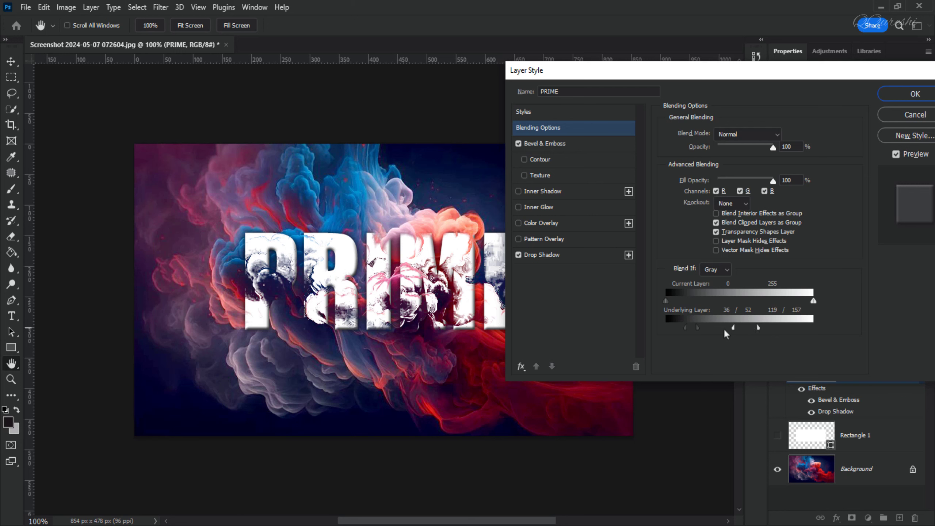
click(890, 95)
Step: Move the PRIME text slightly down and to the right over the smoke image
key(v)
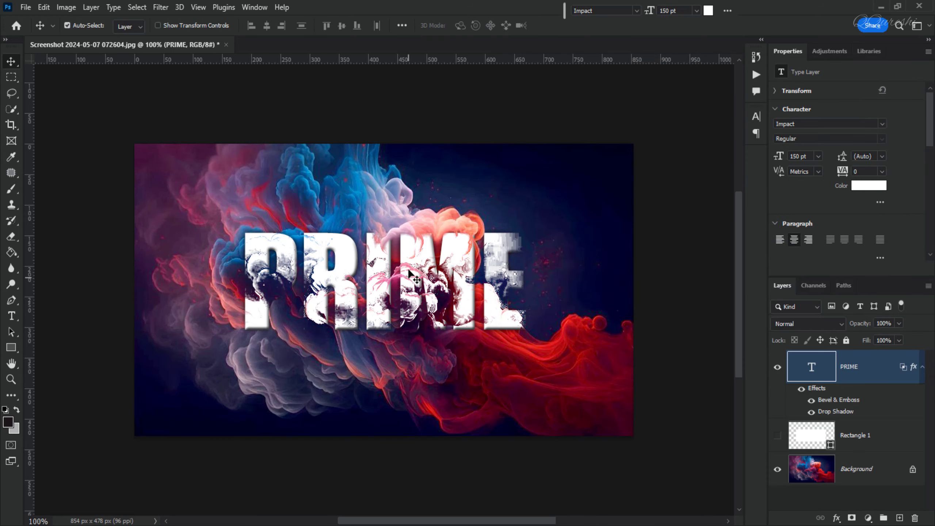
mouse_move(414, 253)
mouse_down()
mouse_move(383, 258)
mouse_move(370, 234)
mouse_move(392, 231)
mouse_move(422, 261)
mouse_move(388, 274)
mouse_move(383, 236)
mouse_move(406, 224)
mouse_move(398, 191)
mouse_move(383, 213)
mouse_move(396, 232)
mouse_move(453, 201)
mouse_move(447, 226)
mouse_move(383, 243)
mouse_move(379, 284)
mouse_move(351, 298)
mouse_move(382, 238)
mouse_move(427, 253)
mouse_move(421, 266)
mouse_up()
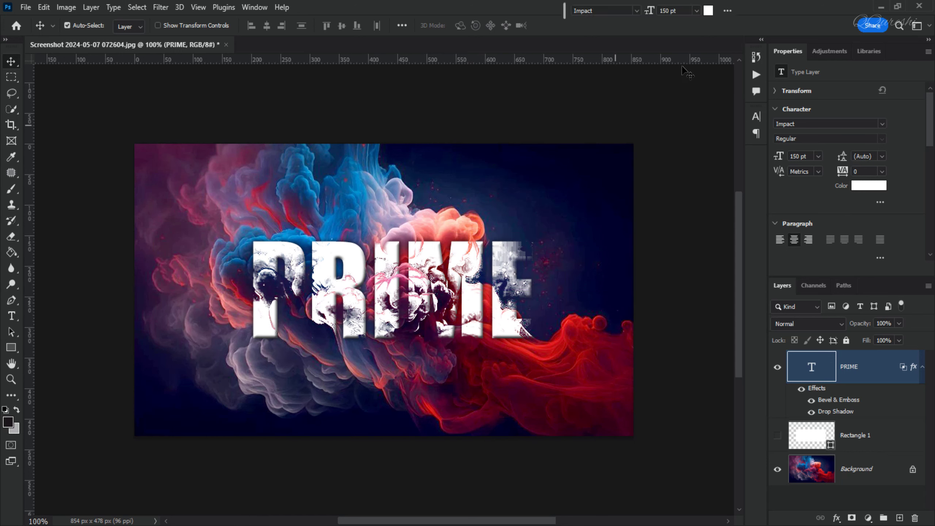
Step: Try light blue (c0d9ec), grey-blue (90afc5) and pink (e4adcb) as the PRIME text color, and return it to white (ffffff)
click(709, 12)
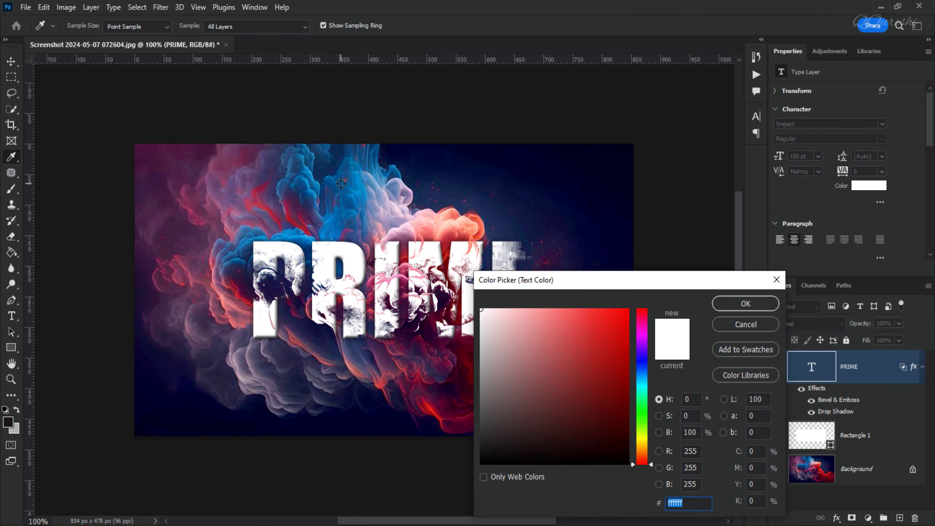
click(341, 183)
click(509, 320)
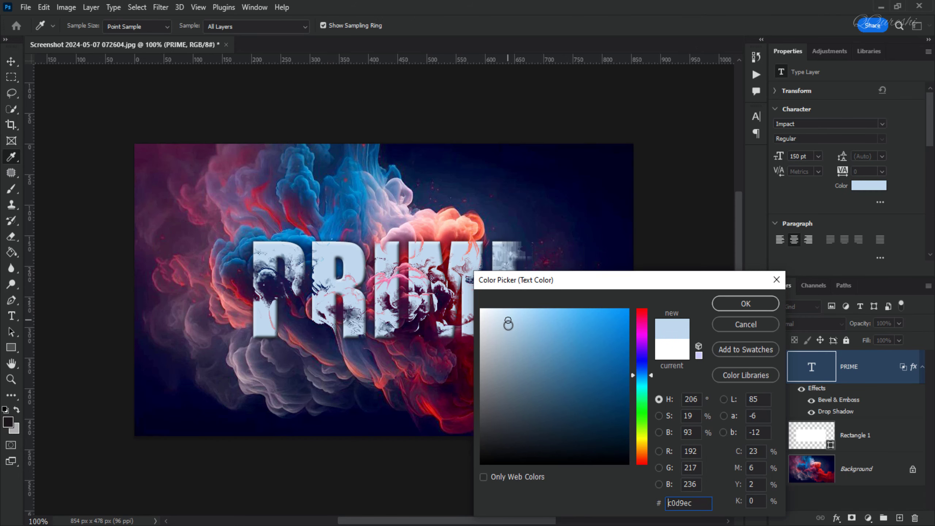
click(520, 344)
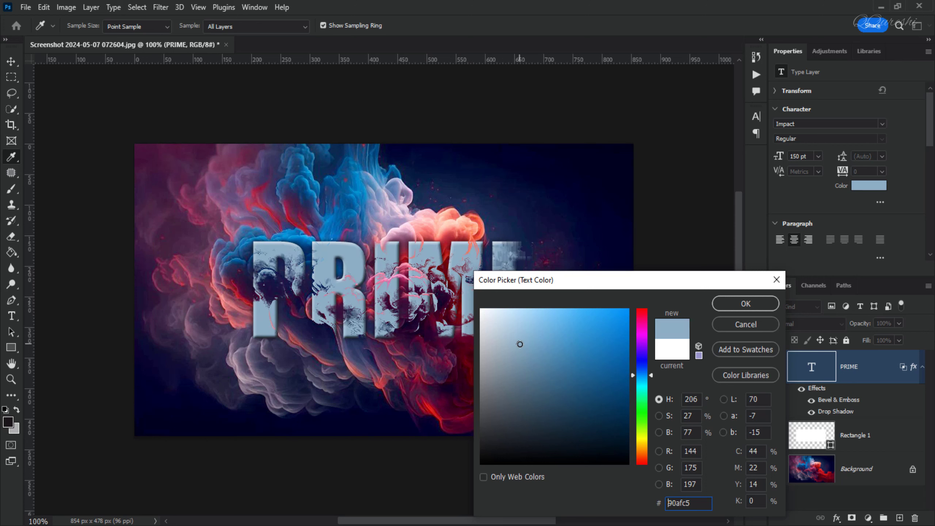
click(234, 171)
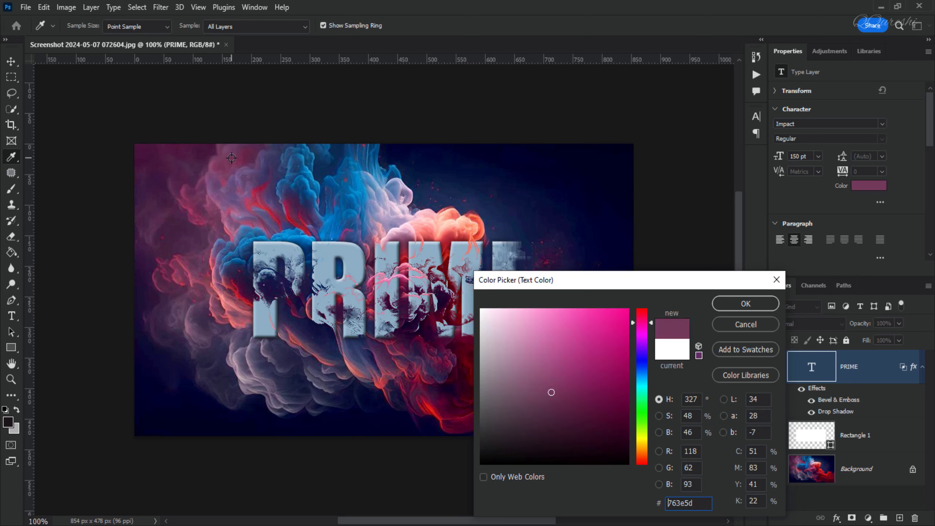
click(517, 326)
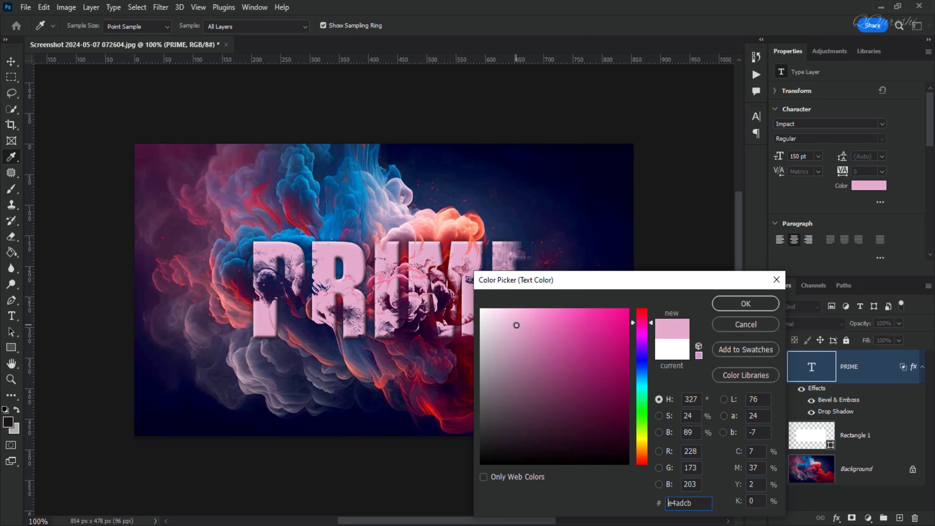
click(353, 185)
drag(483, 307, 471, 313)
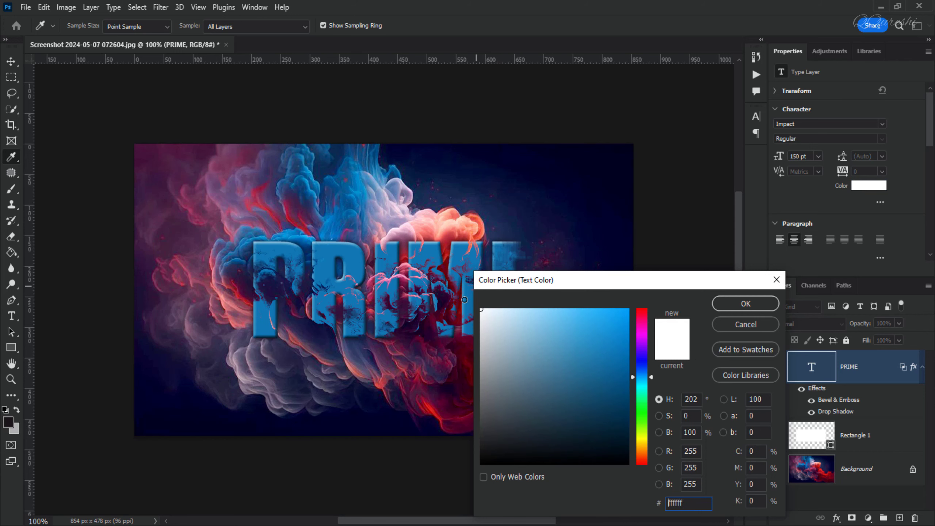
click(737, 305)
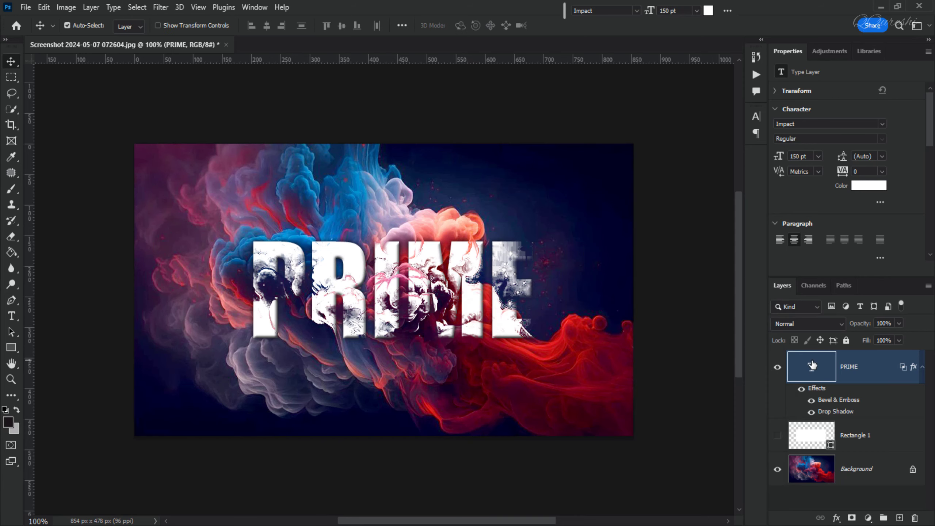
Step: Replace the PRIME wording with COLOR and commit the text edit
double_click(812, 373)
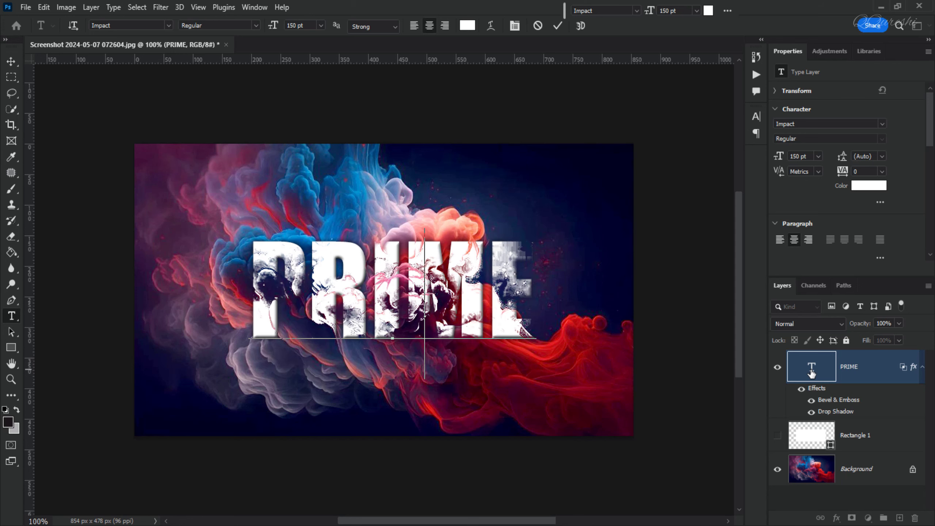
text(COLOR)
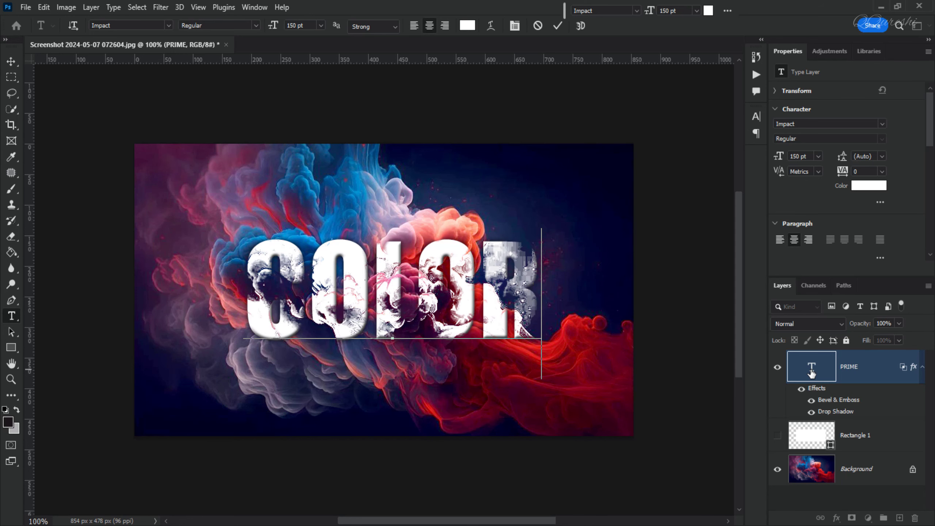
key(ctrl+Return)
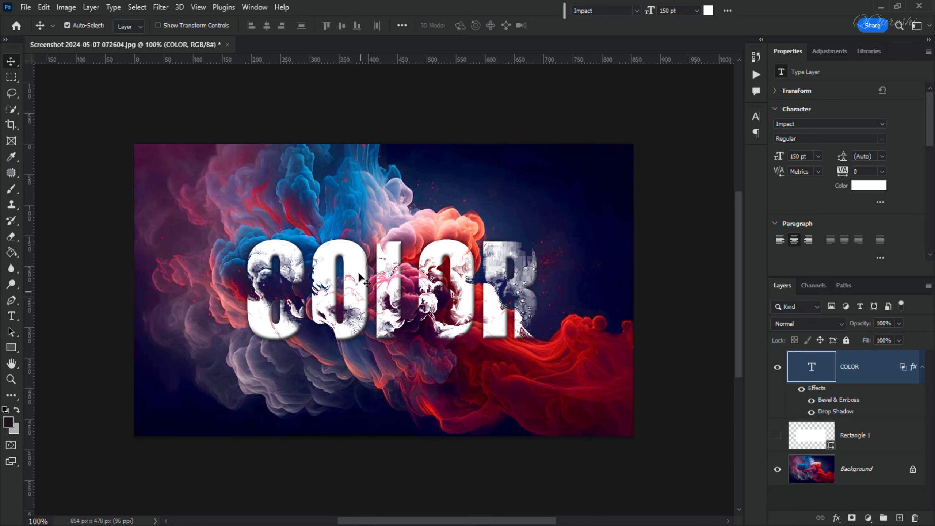
Step: Shift the COLOR text slightly over the smoke image to adjust where it blends
mouse_move(357, 282)
mouse_down()
mouse_move(327, 276)
mouse_move(324, 317)
mouse_move(371, 323)
mouse_move(324, 315)
mouse_move(312, 270)
mouse_move(299, 334)
mouse_move(381, 324)
mouse_move(417, 276)
mouse_move(356, 264)
mouse_move(376, 292)
mouse_move(376, 321)
mouse_move(315, 272)
mouse_move(356, 284)
mouse_move(359, 265)
mouse_move(356, 273)
mouse_up()
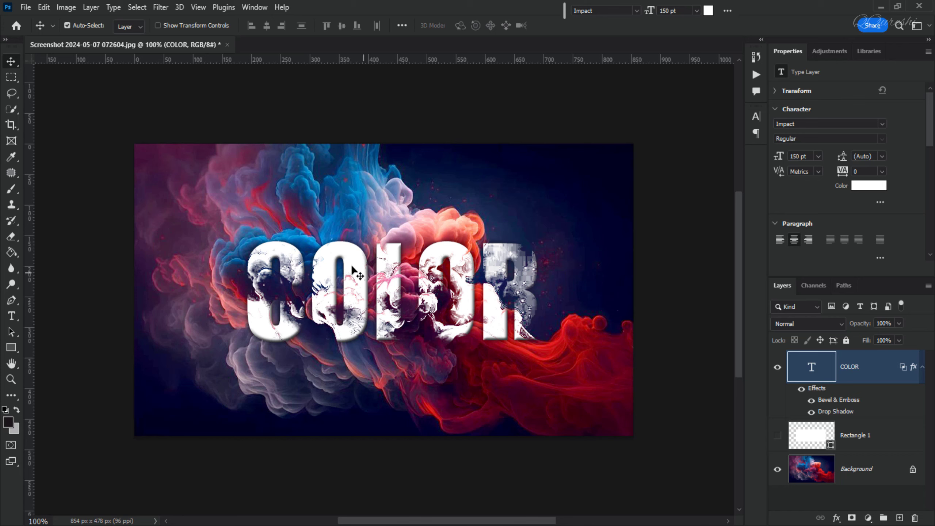
mouse_move(350, 273)
mouse_down()
mouse_move(339, 227)
mouse_move(312, 263)
mouse_move(333, 288)
mouse_move(371, 259)
mouse_move(356, 251)
mouse_move(342, 259)
mouse_up()
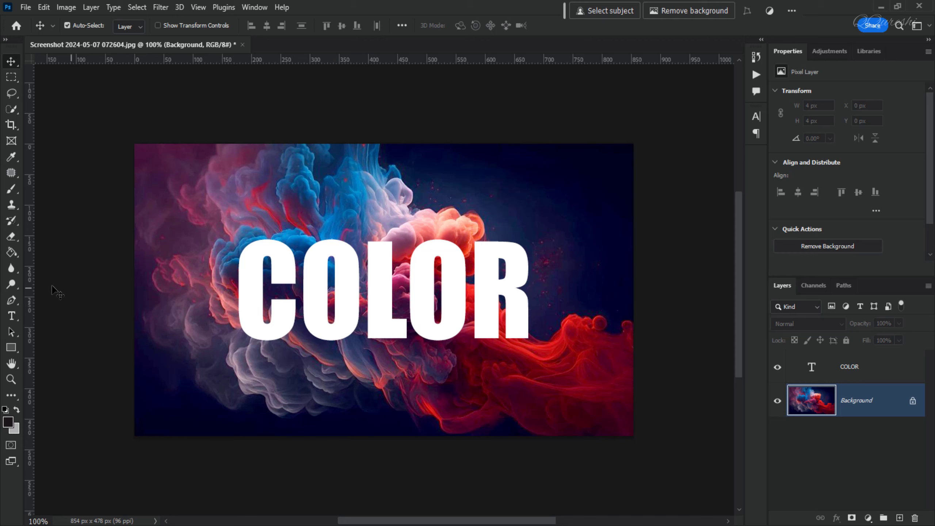
Step: Draw a rectangle about 596 by 213 px behind the COLOR text and give it a white fill and no stroke
click(11, 348)
drag(214, 225, 563, 355)
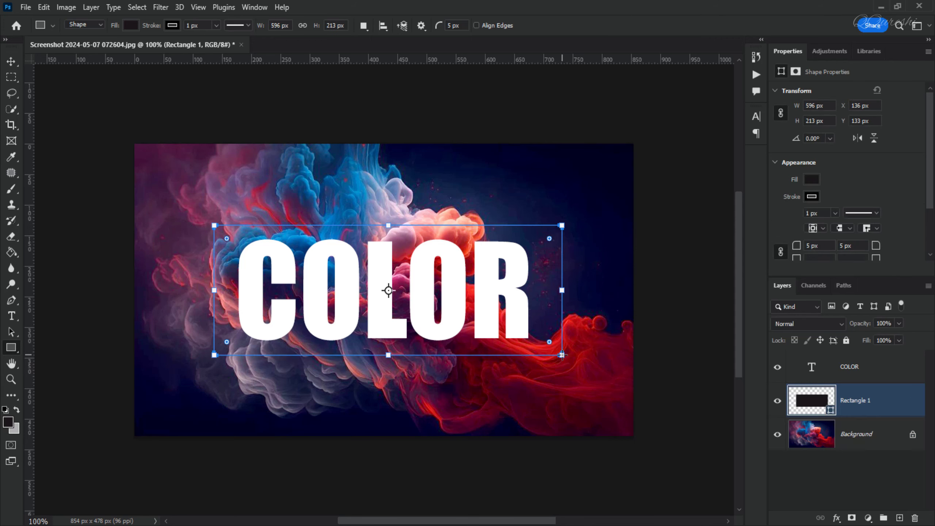
click(130, 25)
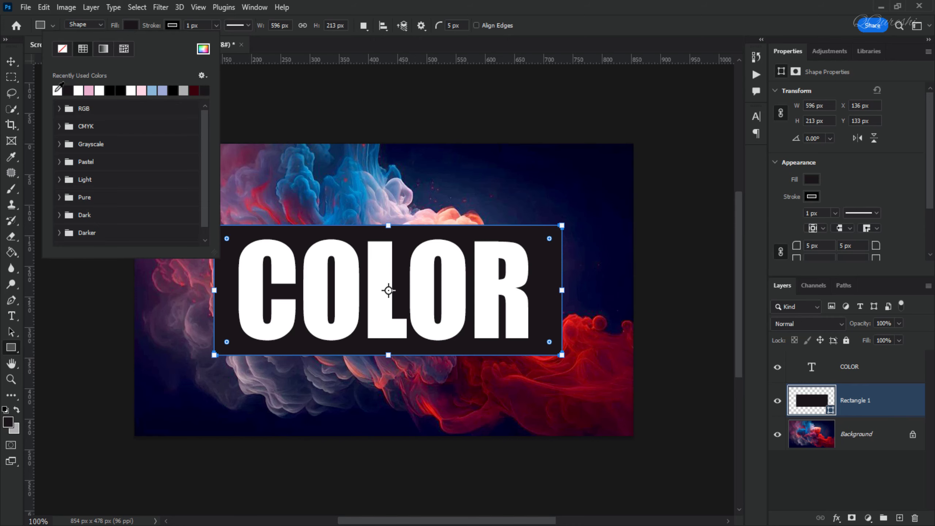
click(56, 92)
click(172, 25)
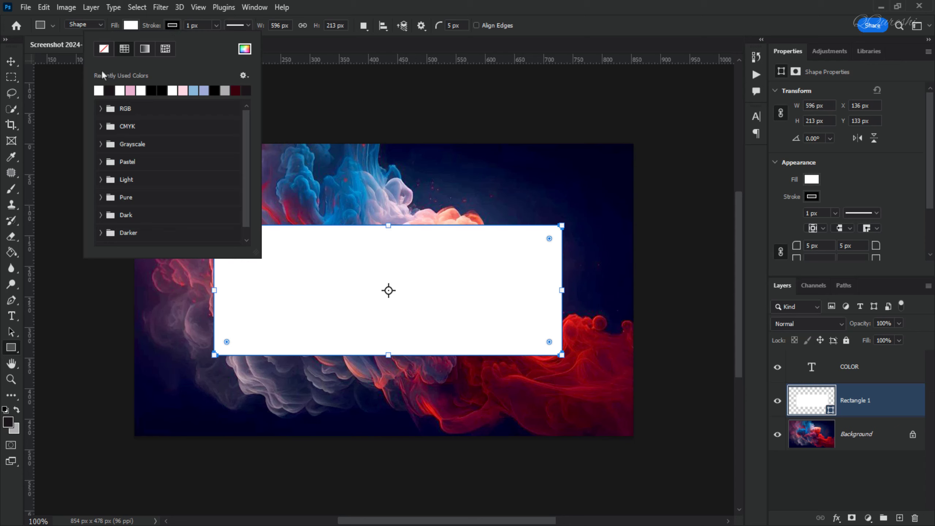
click(105, 47)
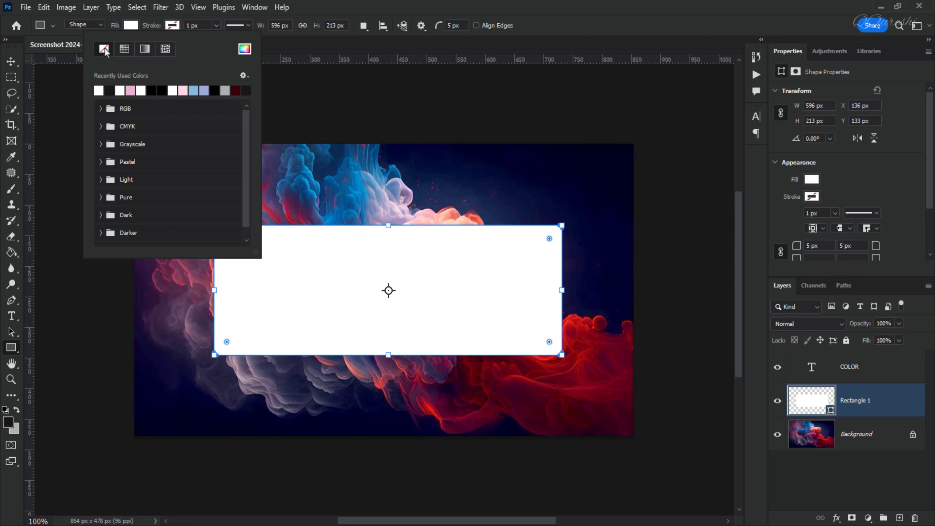
click(442, 44)
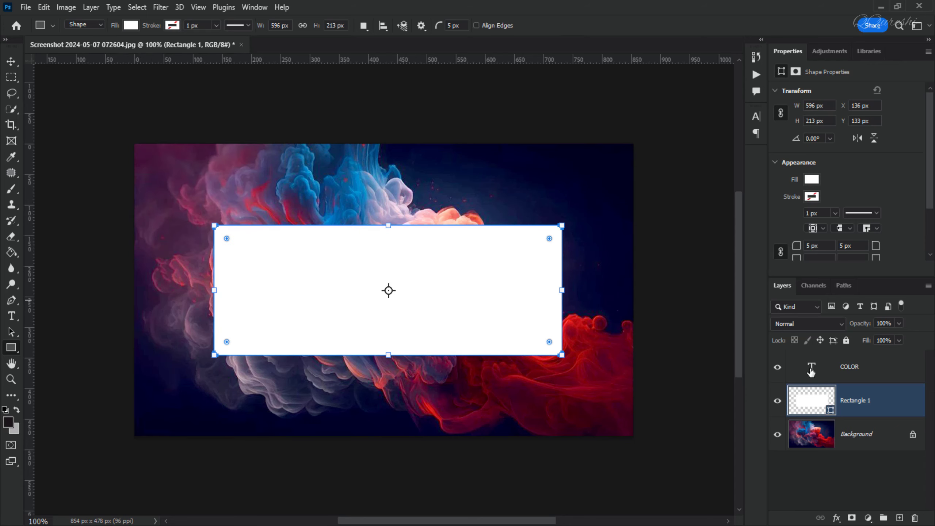
Step: Change the COLOR text's color to black so it stands out against the white rectangle
click(854, 369)
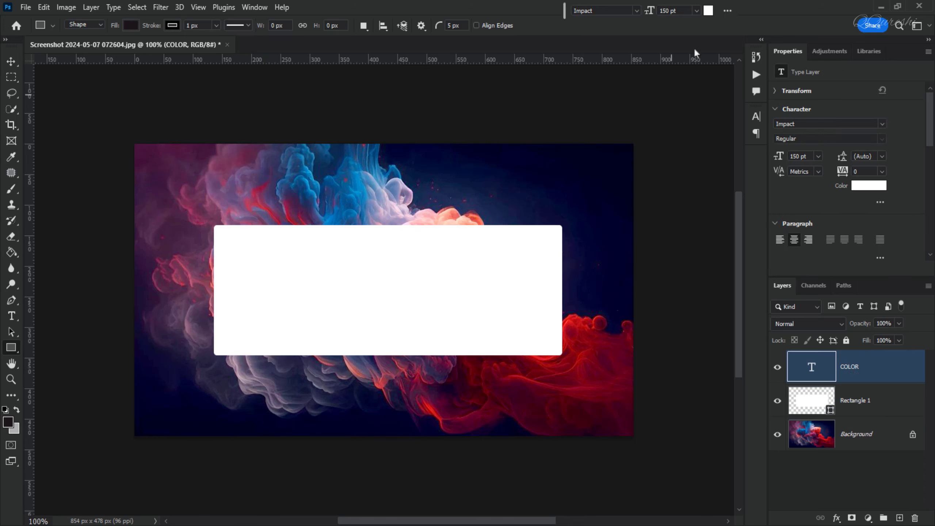
click(709, 11)
click(628, 462)
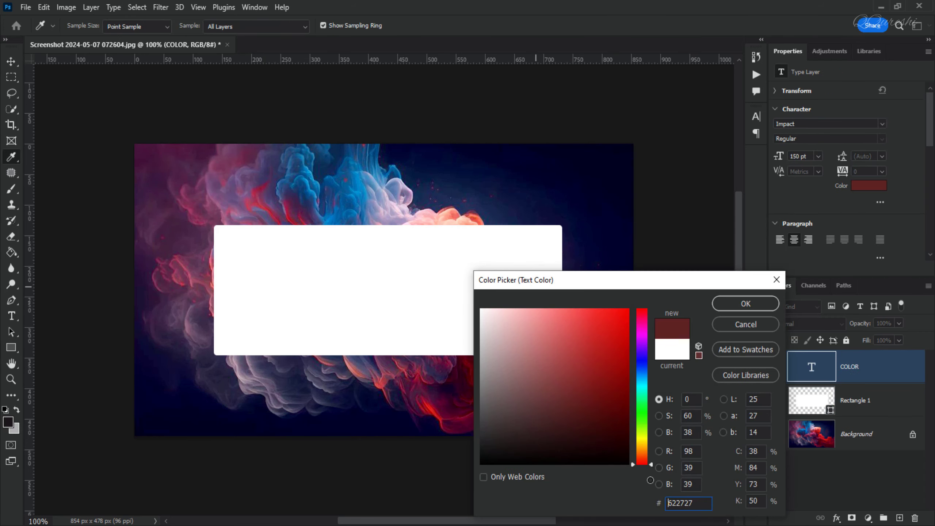
click(745, 304)
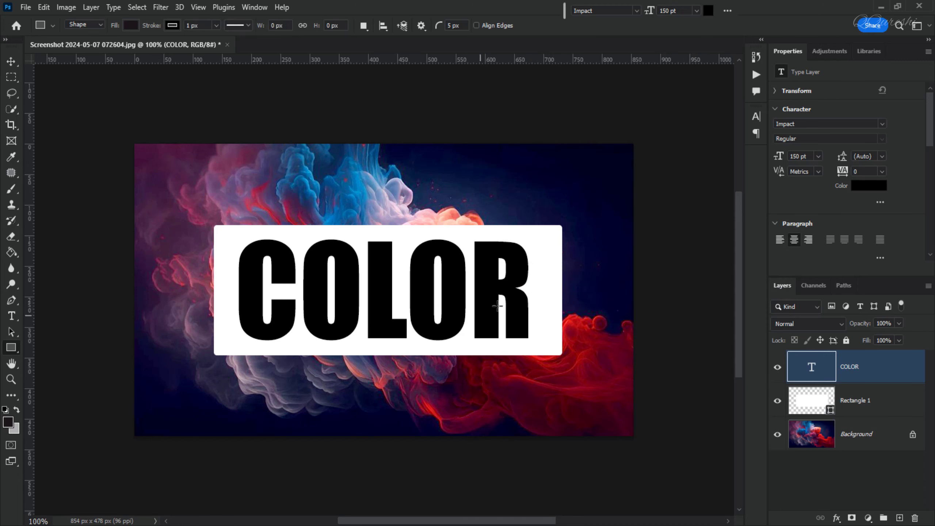
Step: Try lower fill and opacity values on the COLOR text layer, and return both to 100%
click(898, 341)
drag(898, 356, 849, 356)
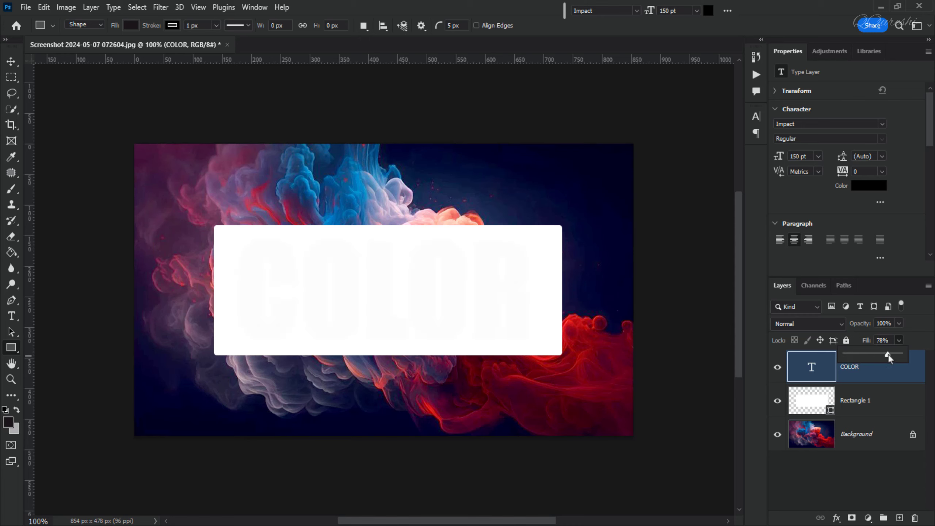
click(900, 323)
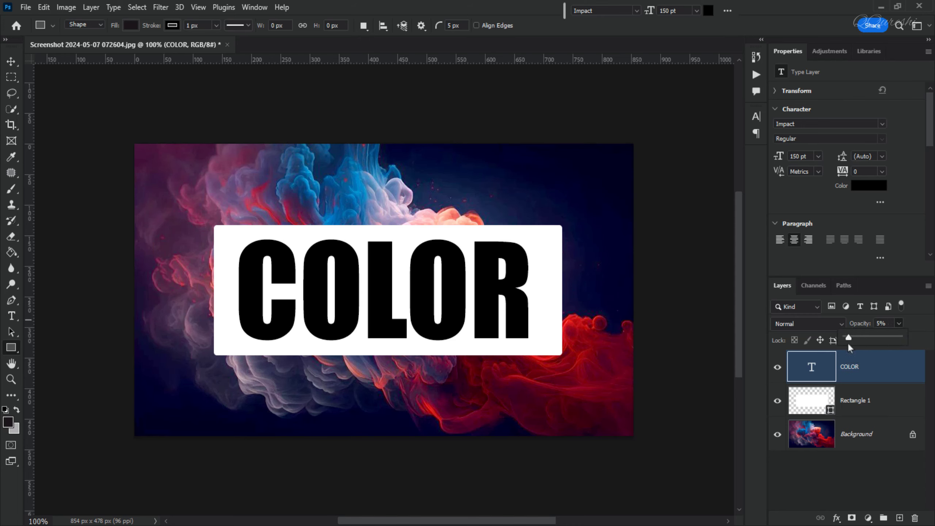
drag(848, 343, 846, 343)
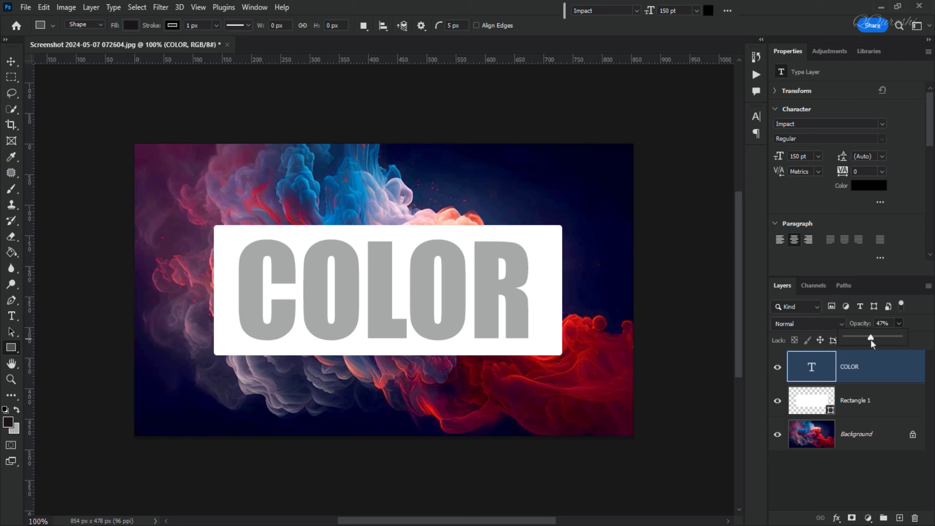
drag(857, 340, 853, 341)
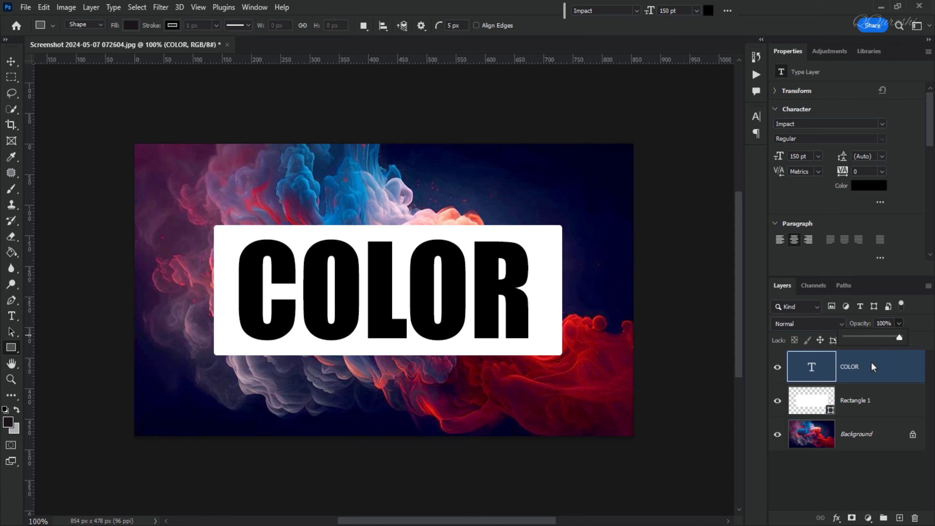
click(851, 368)
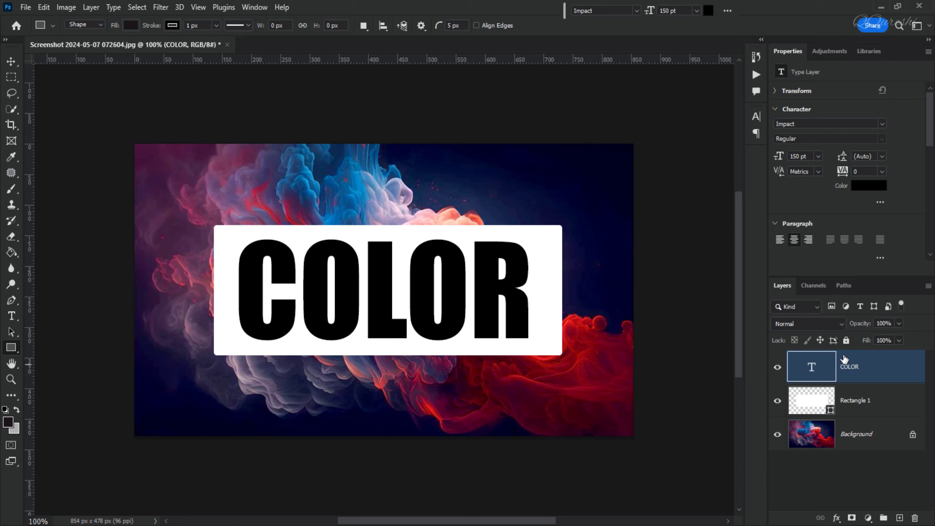
Step: In the COLOR layer's blending options, set Knockout to Shallow and Fill Opacity to 0%
click(836, 518)
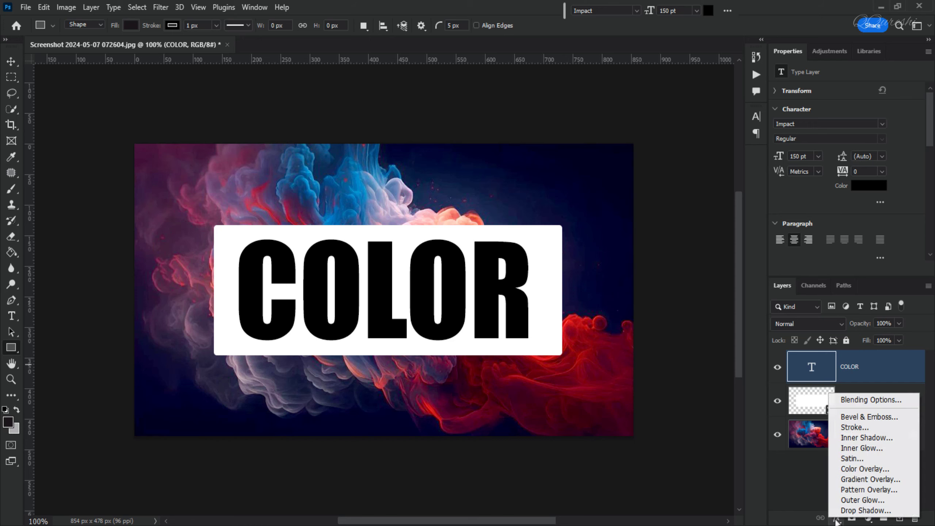
click(867, 401)
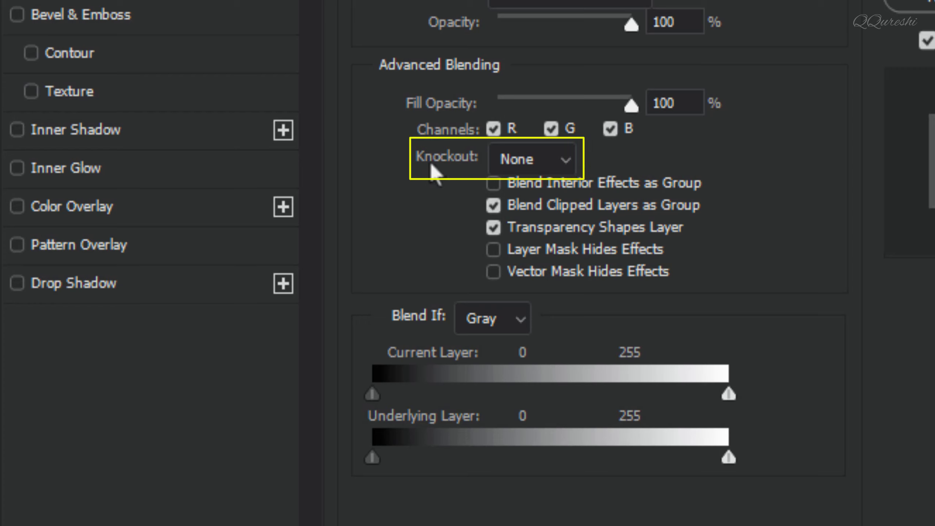
click(563, 164)
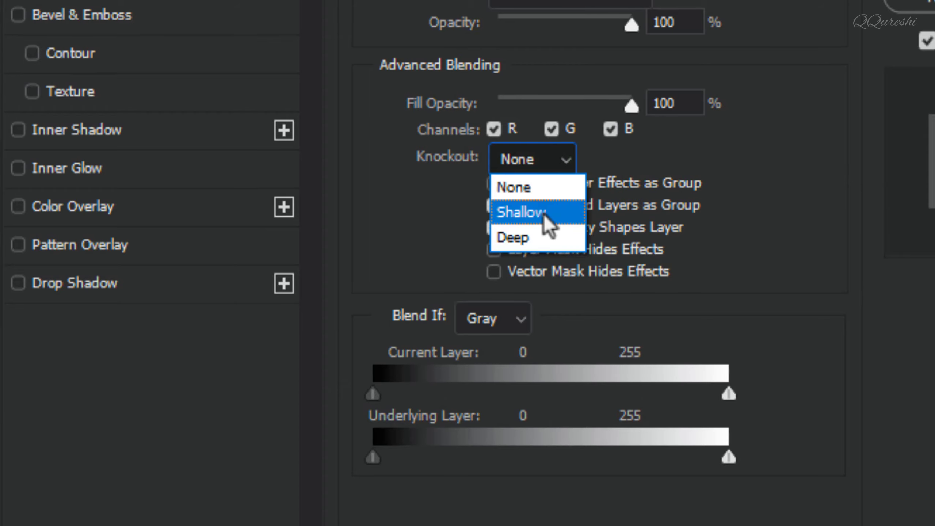
click(544, 217)
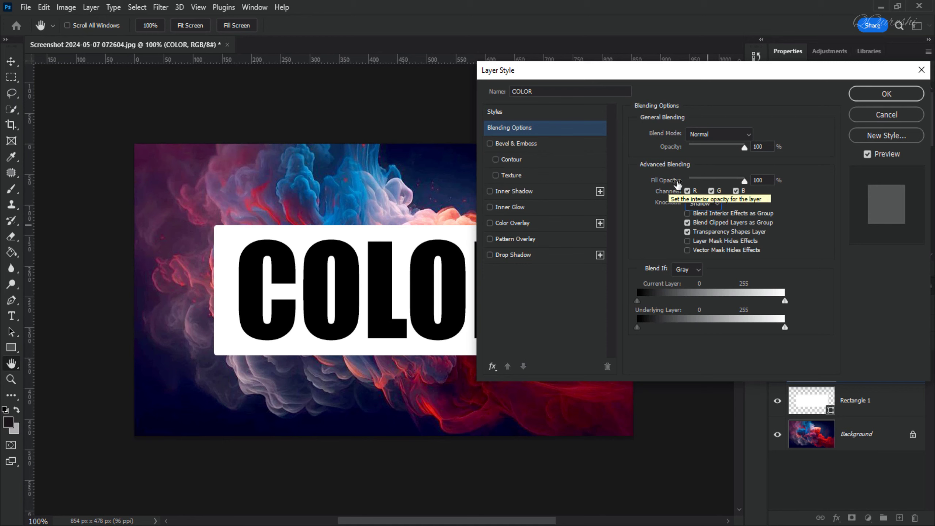
drag(745, 186, 675, 186)
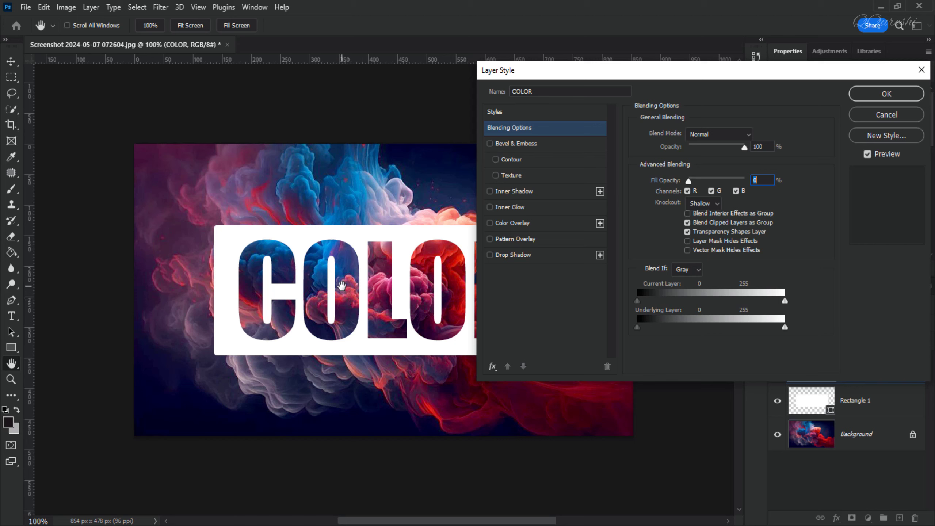
Step: Try Bevel & Emboss on the COLOR text, replace it with an 8 px Inner Shadow using a cone-shaped contour, and apply the style
click(513, 143)
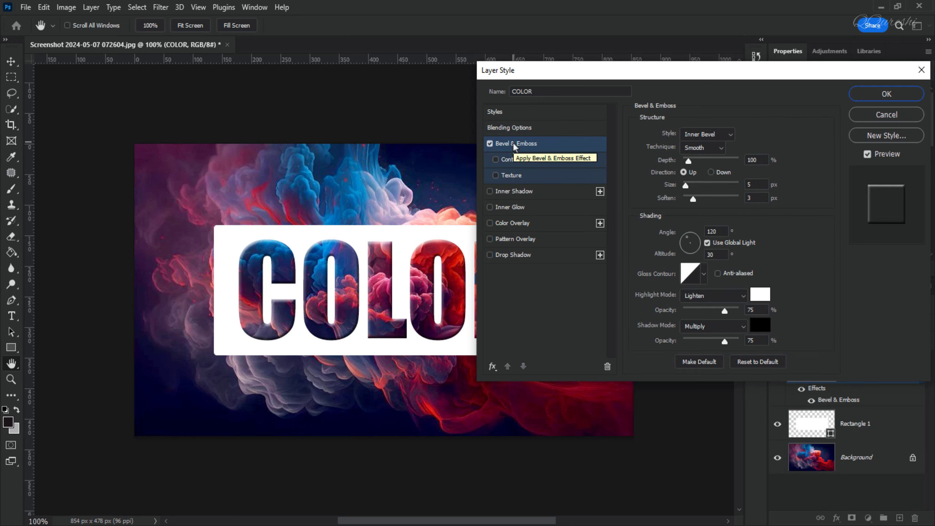
click(490, 143)
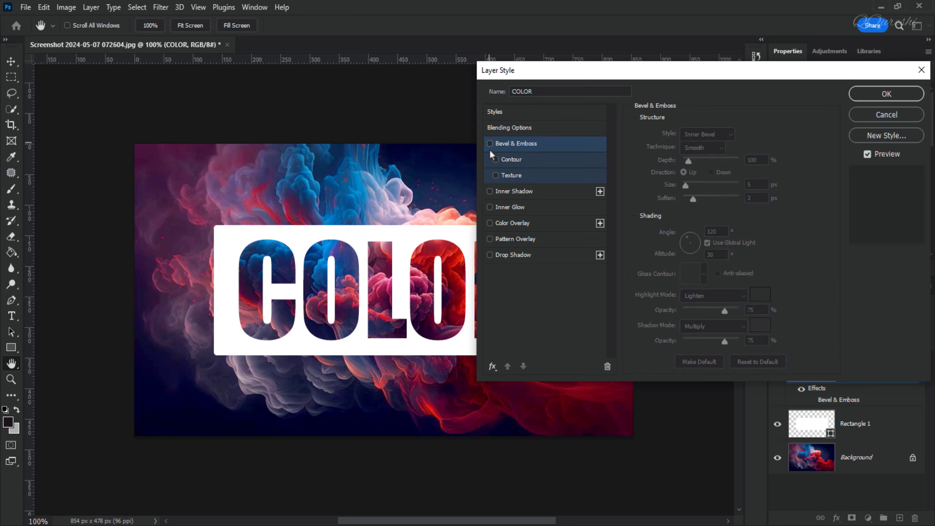
click(512, 191)
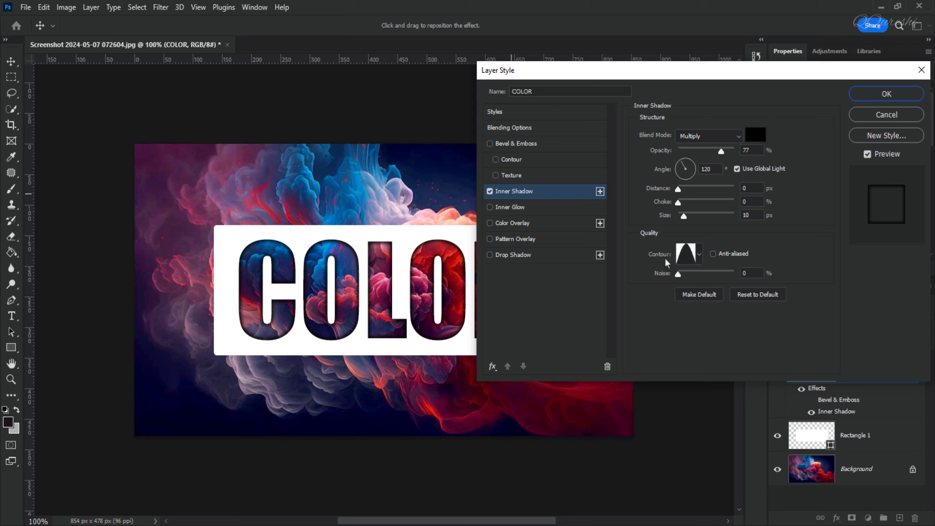
click(699, 254)
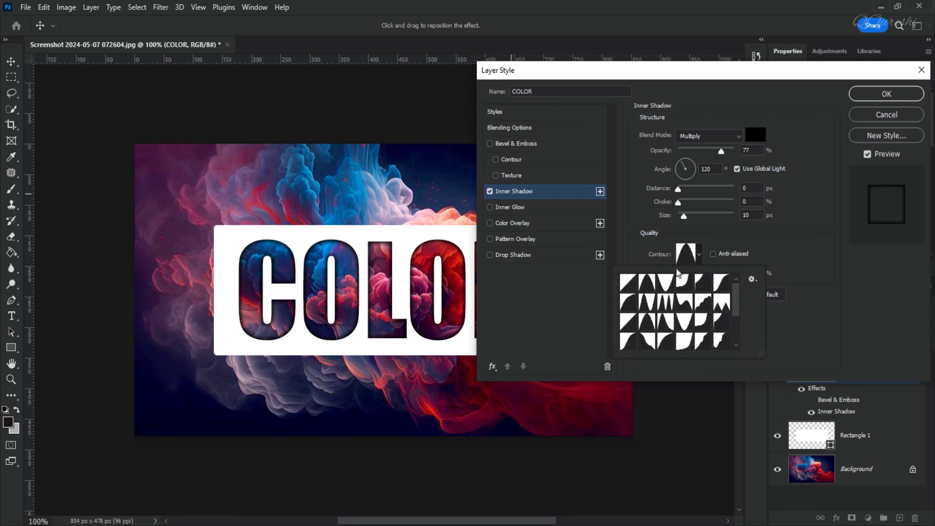
click(647, 284)
click(683, 218)
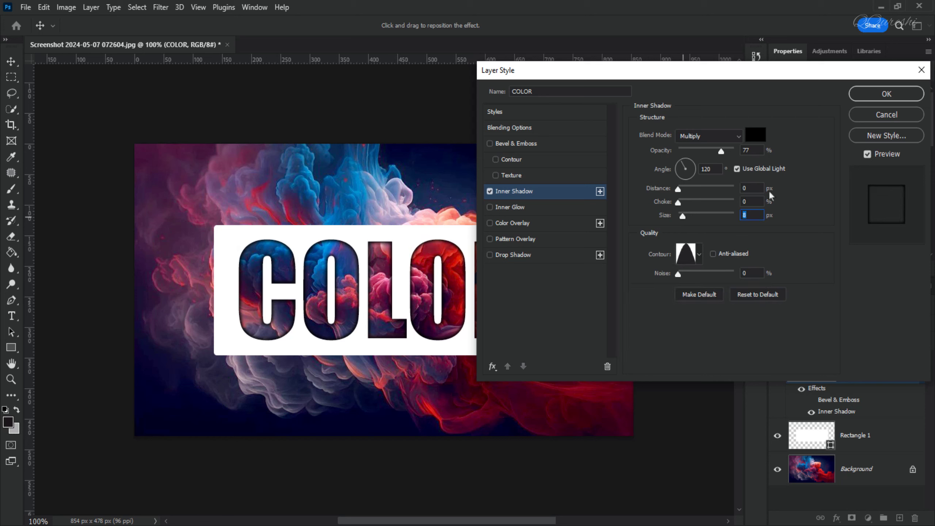
click(886, 95)
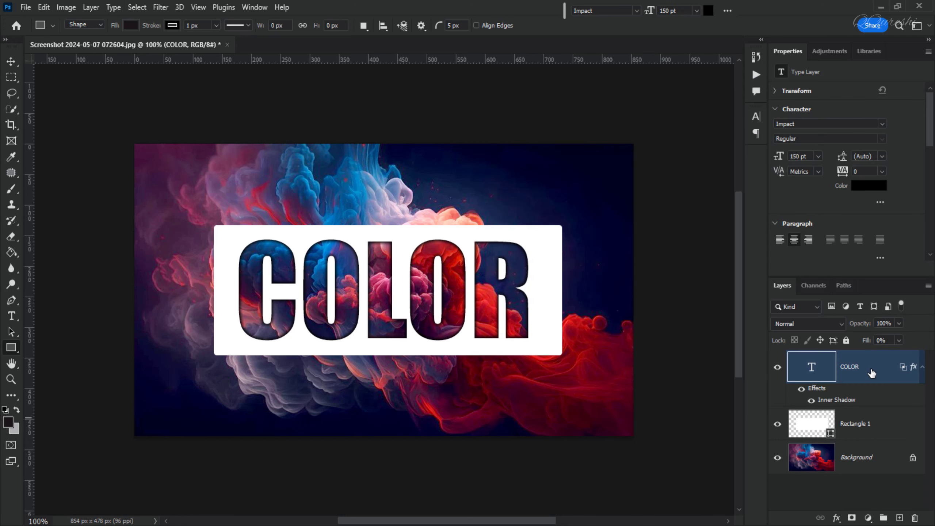
Step: Link the COLOR text and rectangle layers and move them together, placing the rectangle at about X 150 px, Y 121 px
ctrl+click(872, 423)
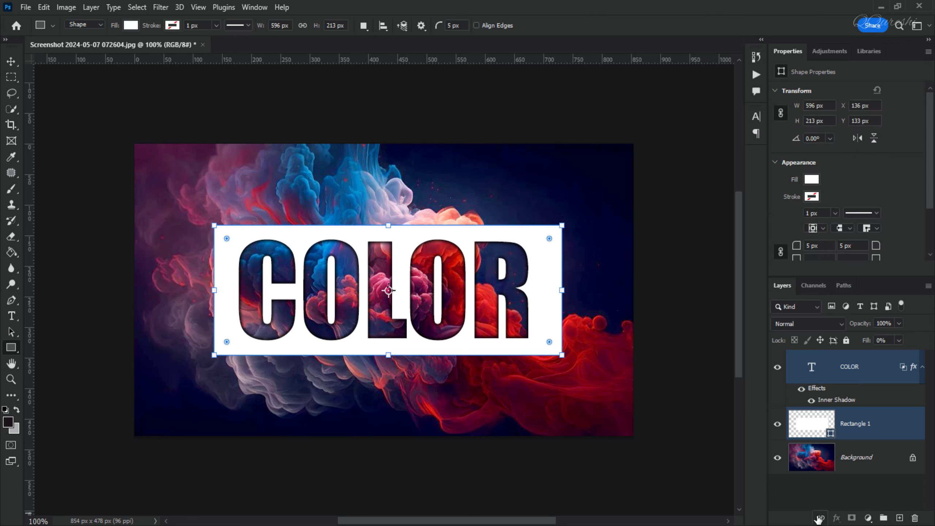
click(820, 519)
click(11, 61)
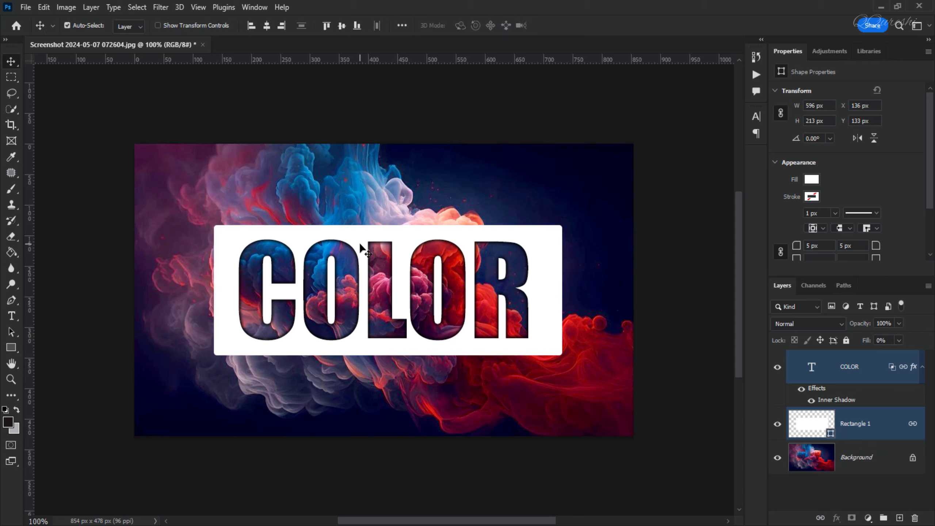
mouse_move(359, 242)
mouse_down()
mouse_move(344, 232)
mouse_move(370, 207)
mouse_move(386, 261)
mouse_move(313, 245)
mouse_move(345, 190)
mouse_move(384, 207)
mouse_move(374, 258)
mouse_move(346, 273)
mouse_move(329, 221)
mouse_move(409, 179)
mouse_move(423, 196)
mouse_move(372, 240)
mouse_up()
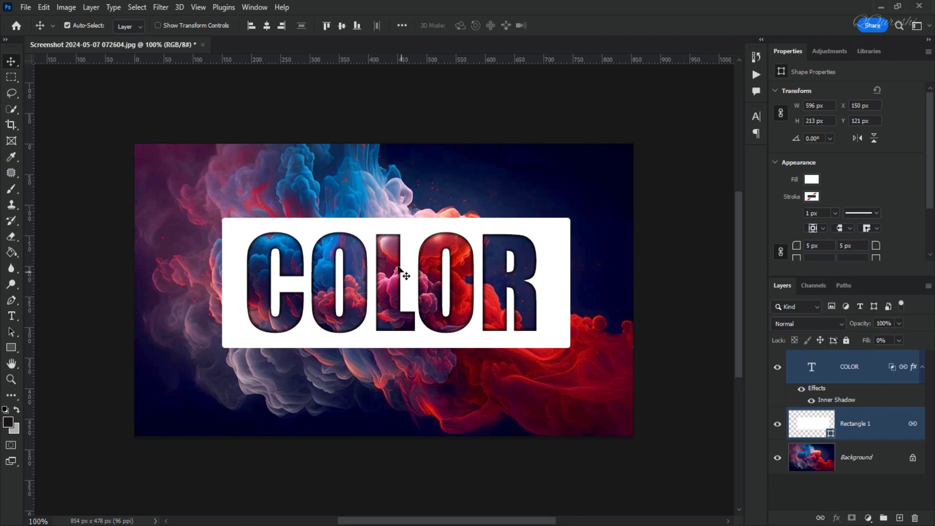
Step: Replace the COLOR wording with PRIME, commit the text edit and switch to the Move tool
click(812, 368)
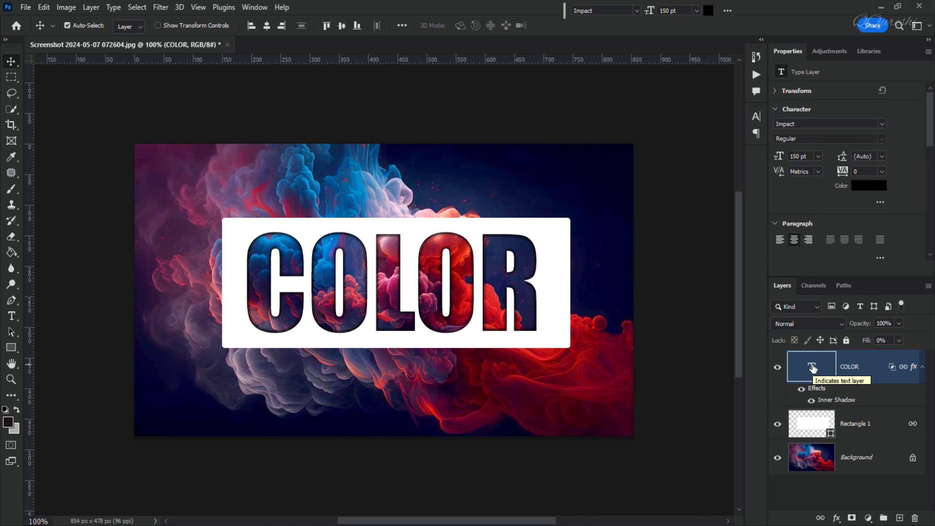
double_click(812, 367)
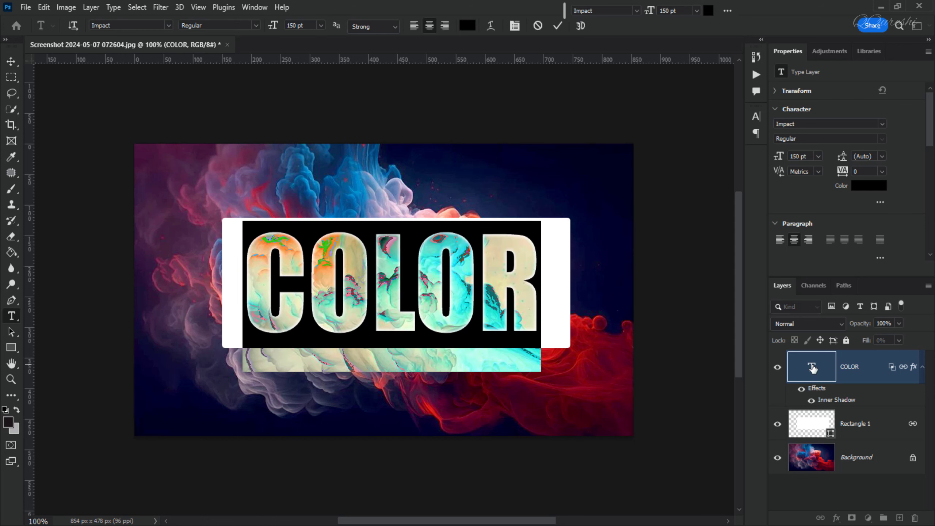
text(P)
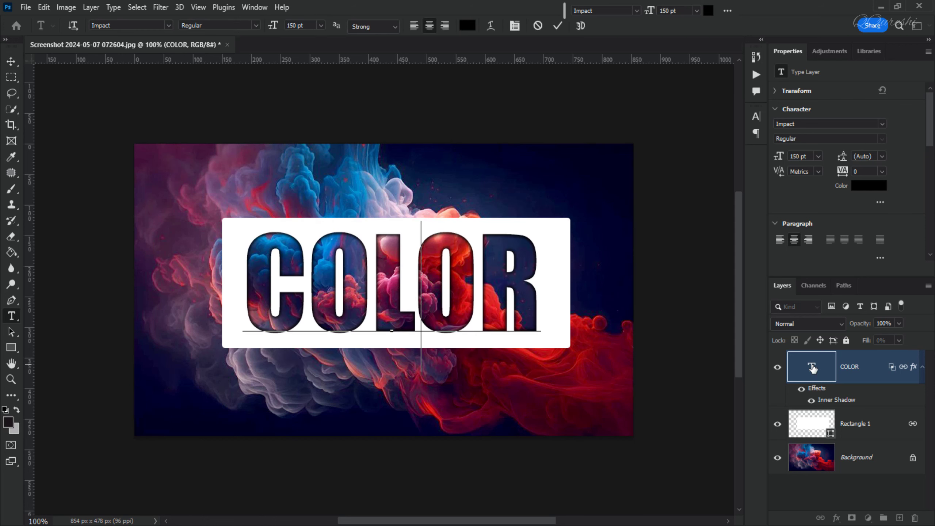
text(ME)
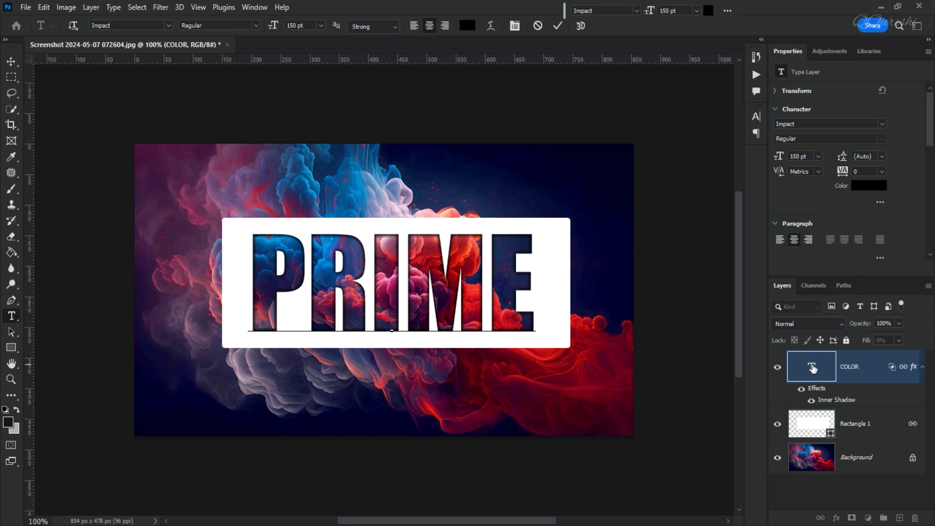
key(ctrl+Return)
key(v)
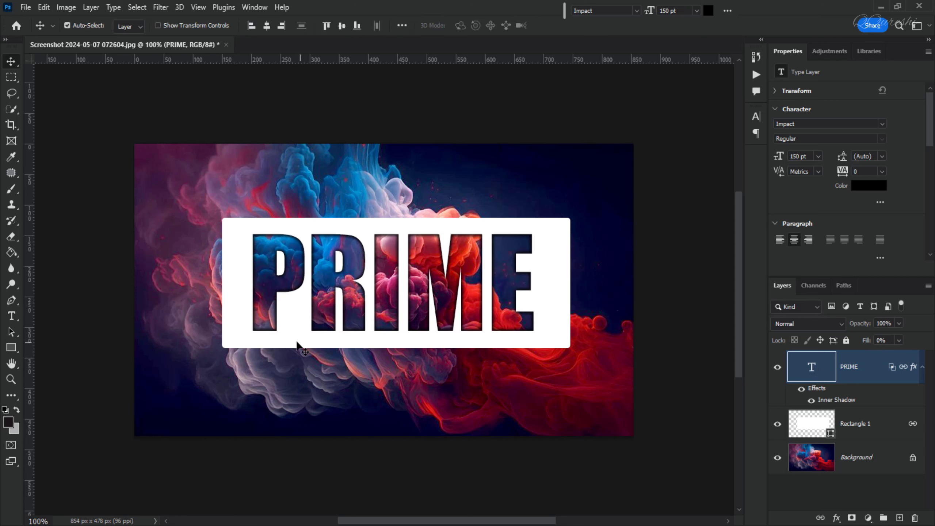